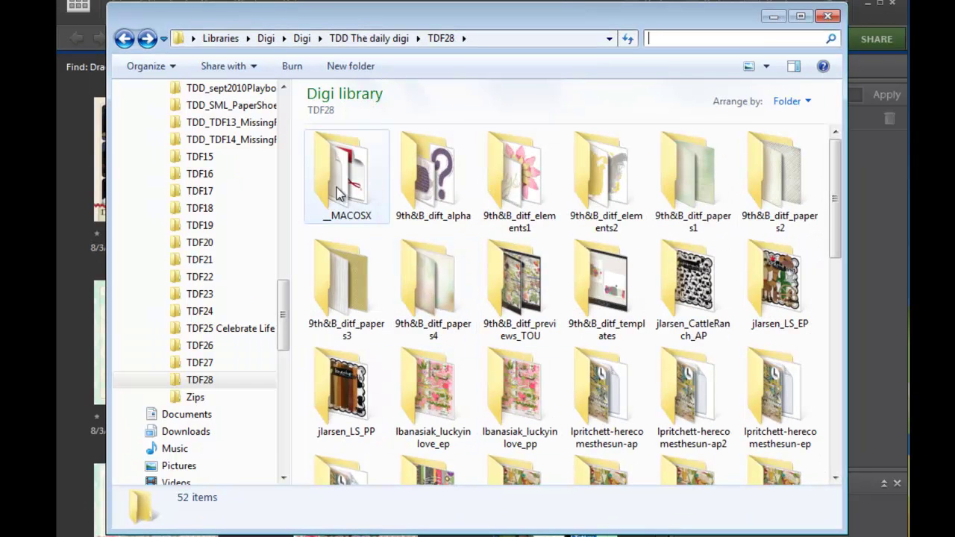
Step: Delete the __MACOSX folder from TDF28 and confirm sending it to the Recycle Bin
left_click(433, 197)
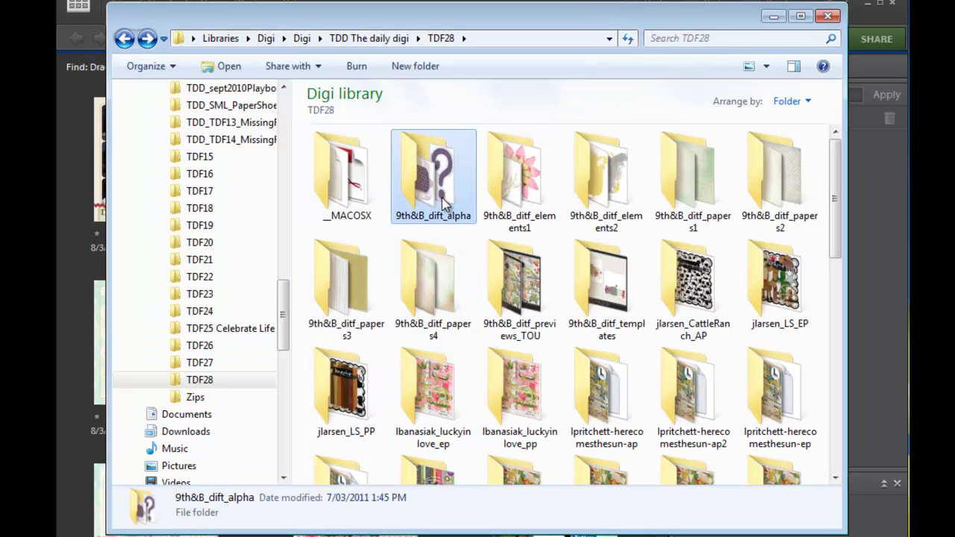
left_click(336, 200)
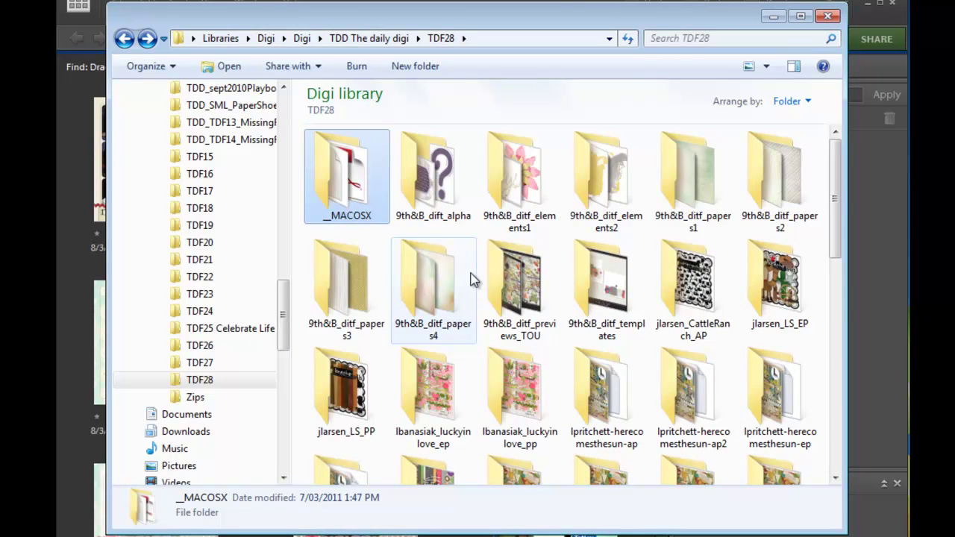
key("Delete")
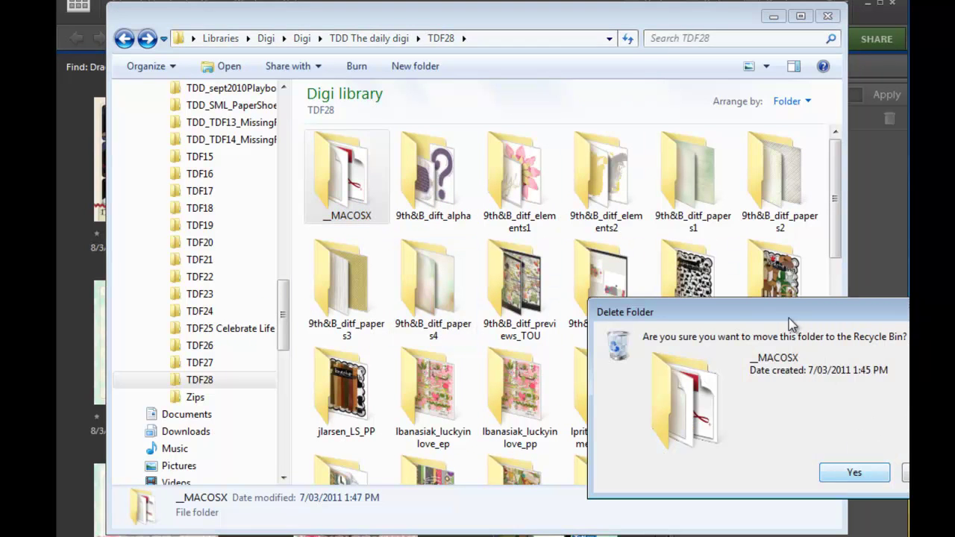
left_click_drag(779, 319, 461, 191)
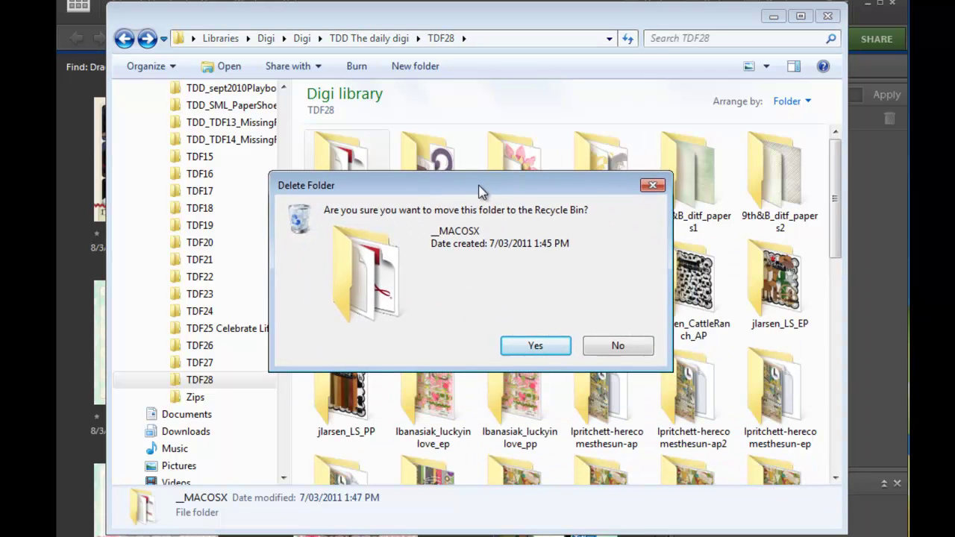
left_click(534, 347)
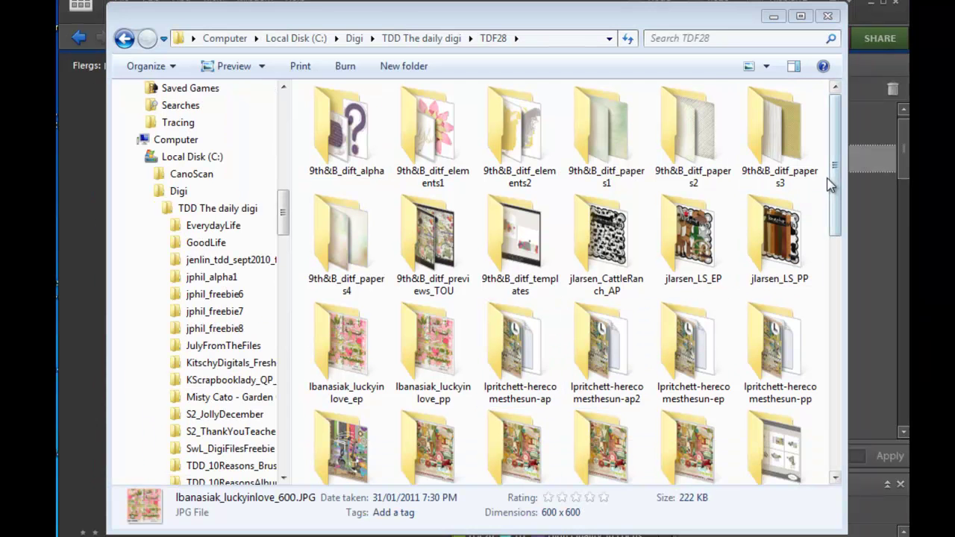
left_click_drag(831, 186, 837, 330)
left_click(344, 205)
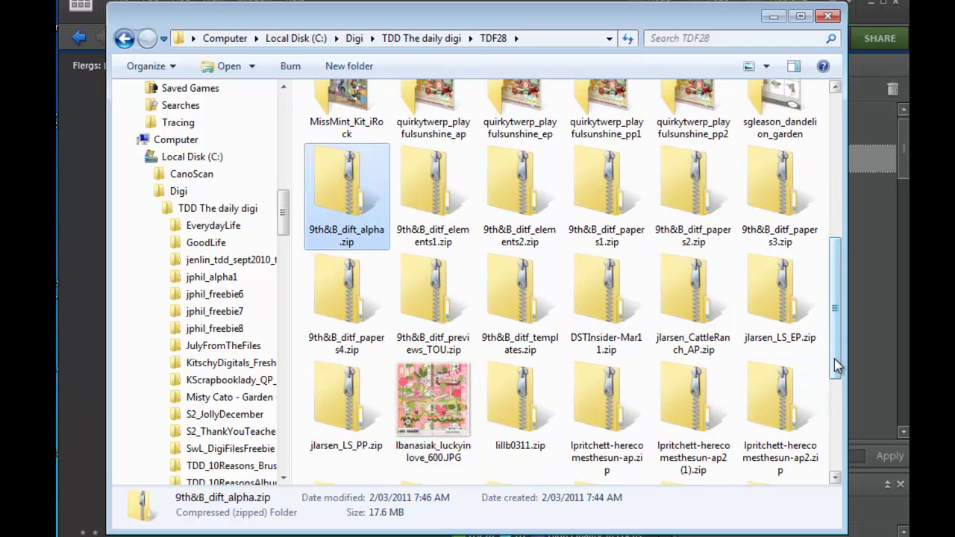
scroll(837, 366, "down", 5)
left_click(452, 417, "shift")
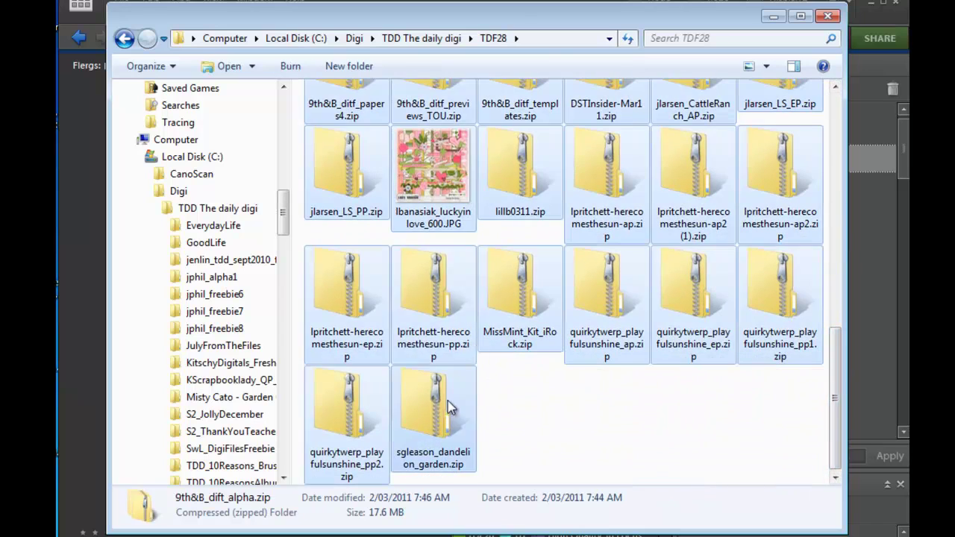
left_click(452, 179, "ctrl")
left_click_drag(288, 230, 289, 326)
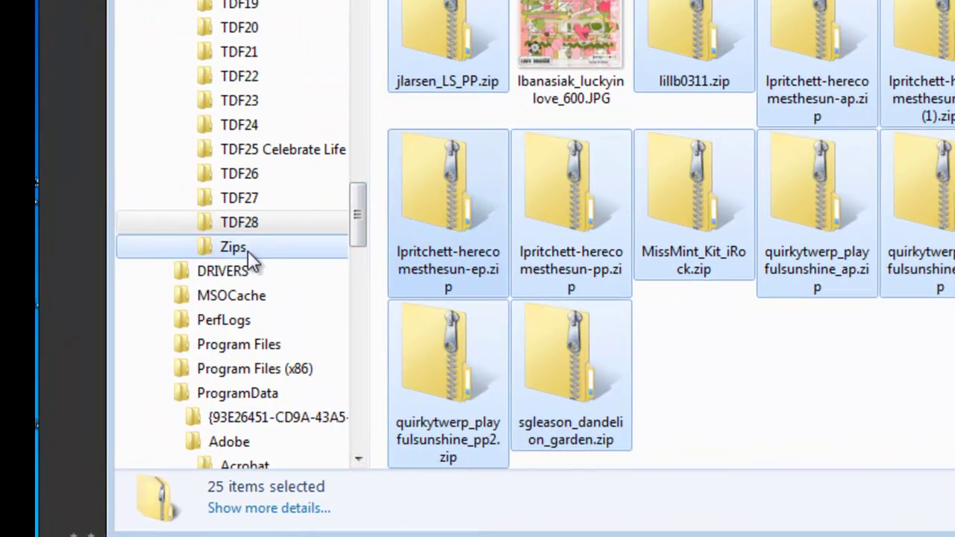
left_click_drag(248, 250, 247, 252)
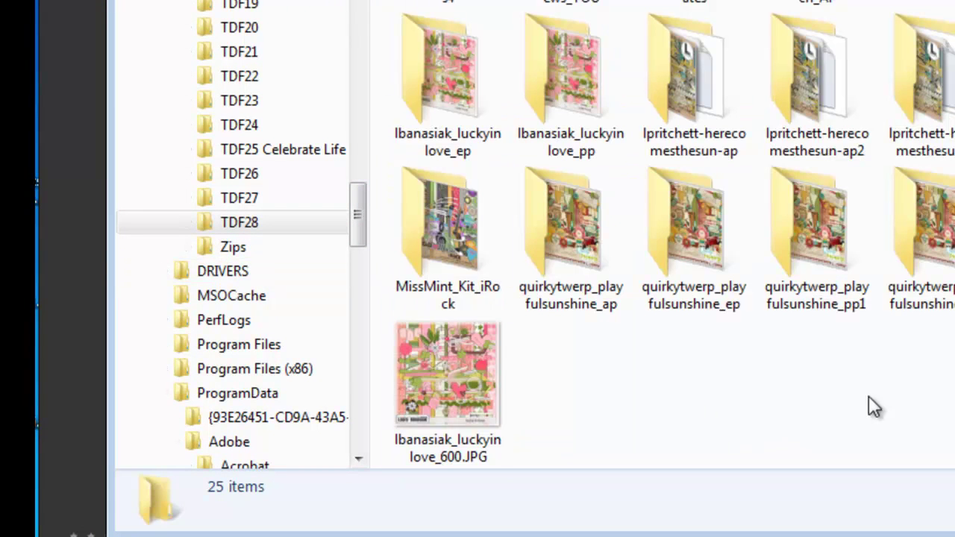
scroll(672, 235, "up", 5)
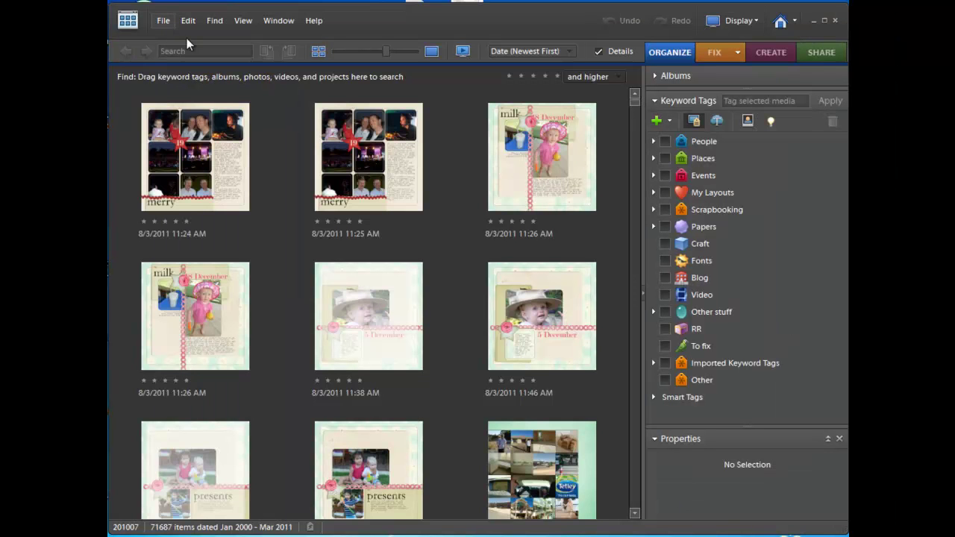
Step: Import C:\Digi\TDD The daily digi\TDF28 with subfolders using Get Photos From Files and Folders
left_click(163, 22)
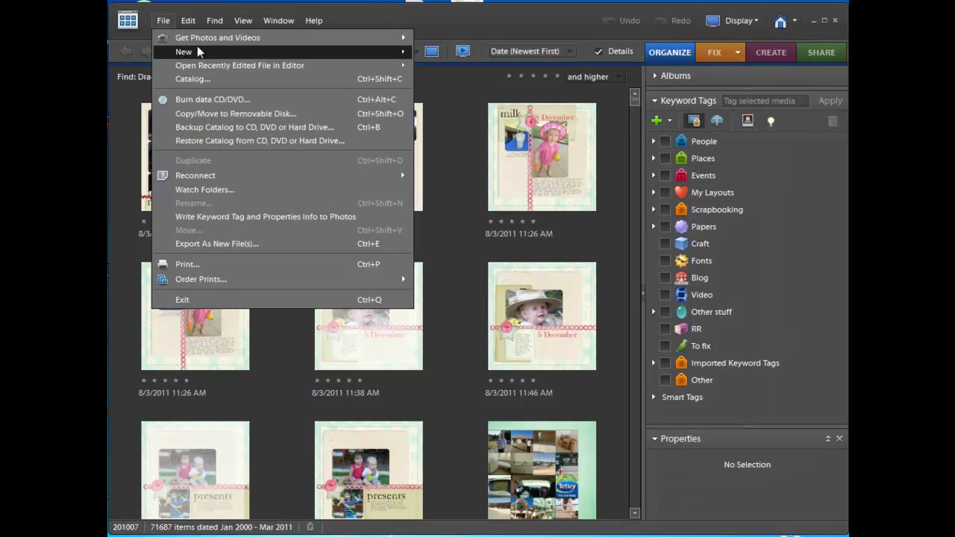
mouse_move(213, 43)
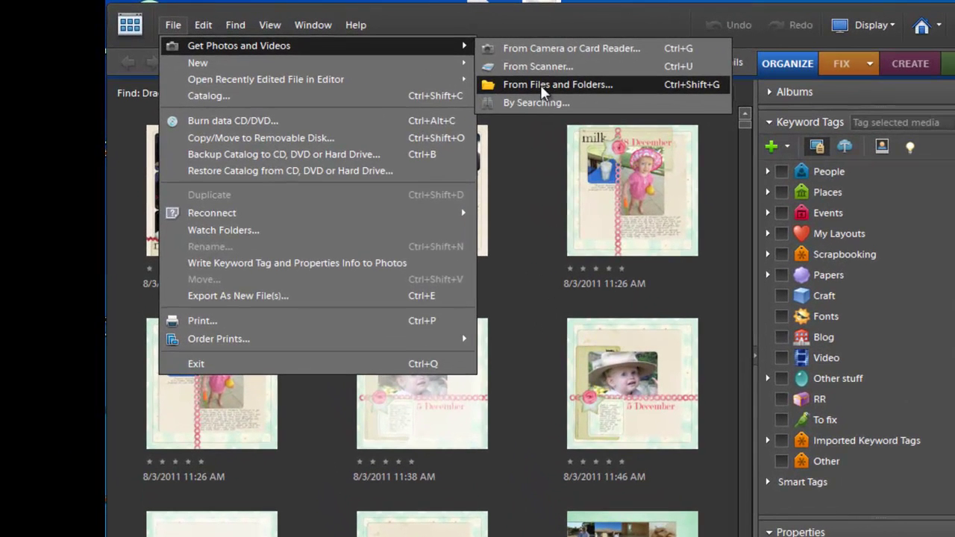
left_click(523, 84)
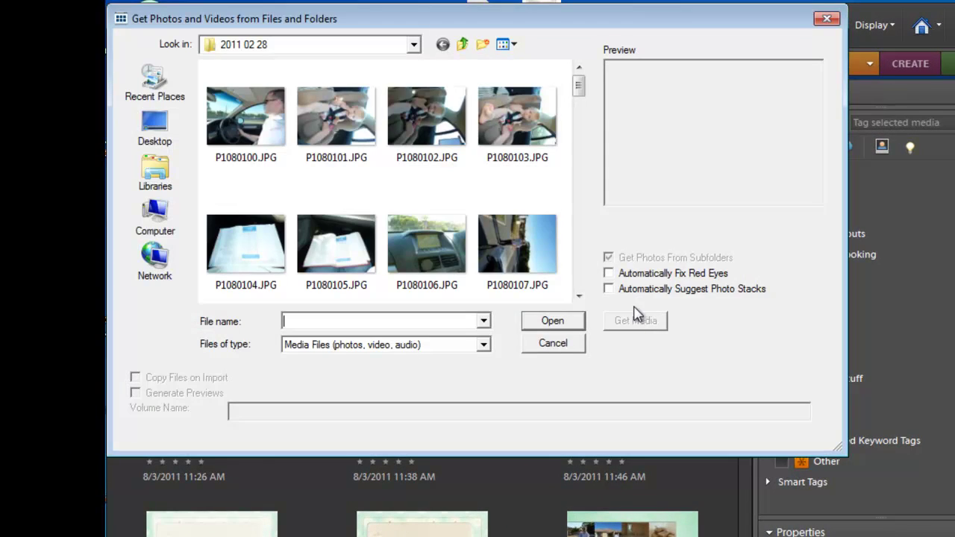
left_click(155, 127)
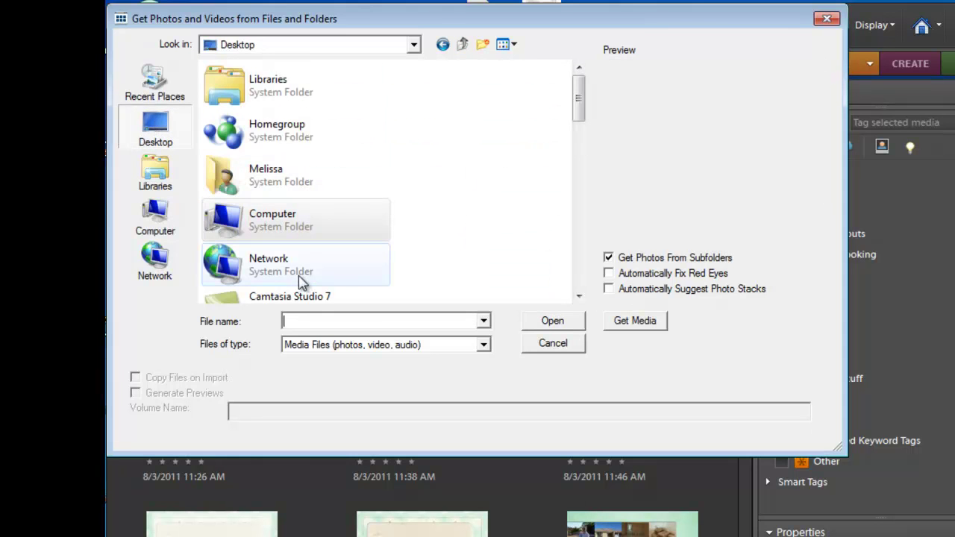
type("c:\\Digi")
key("Return")
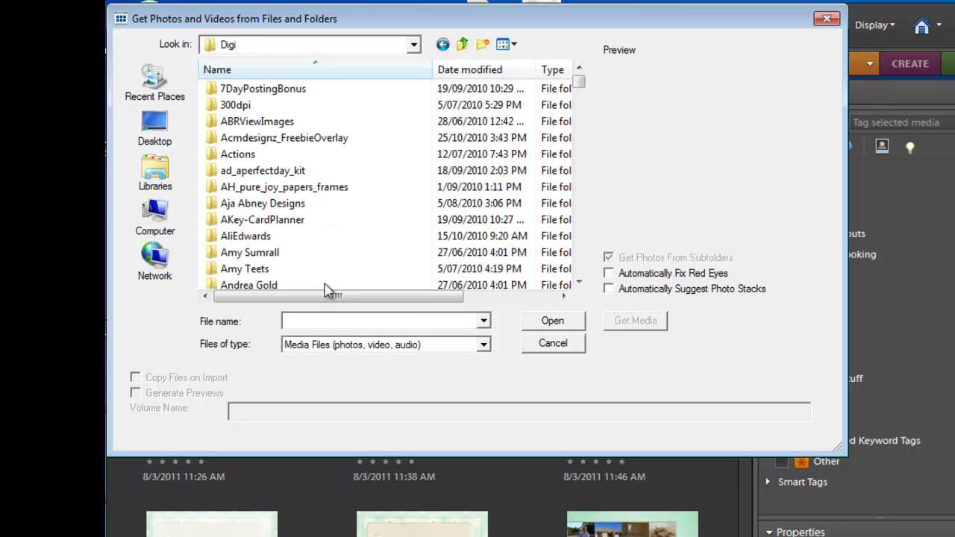
scroll(335, 194, "down", 20)
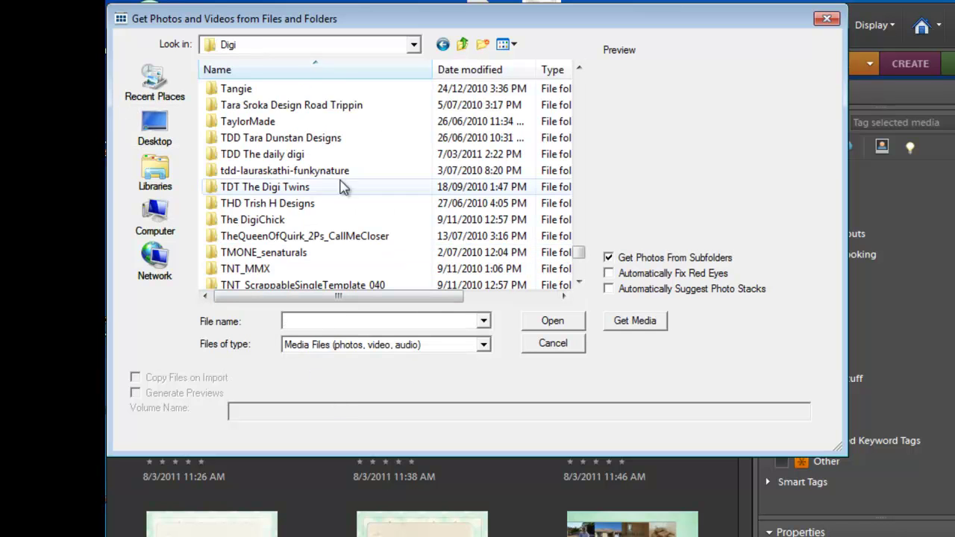
scroll(284, 149, "down", 1)
double_click(271, 154)
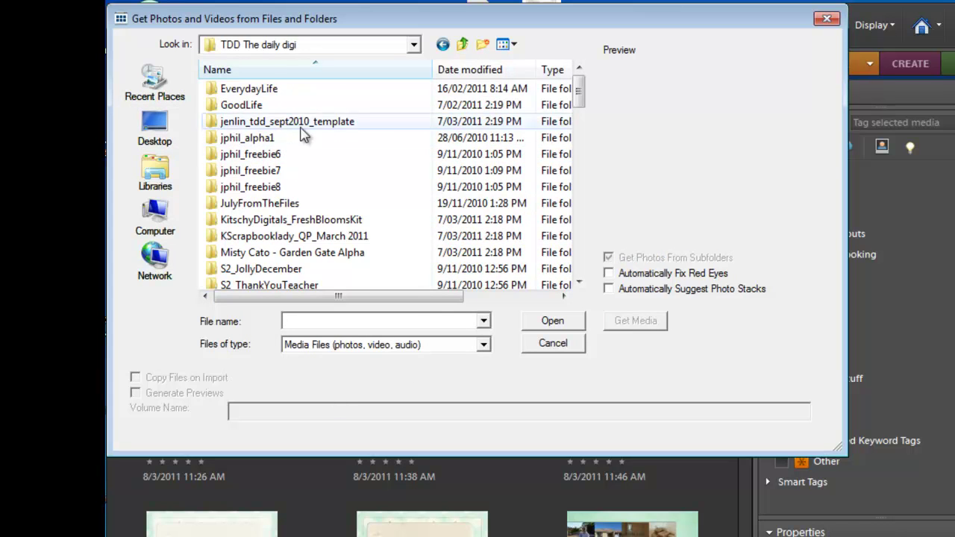
left_click_drag(578, 89, 586, 209)
double_click(229, 204)
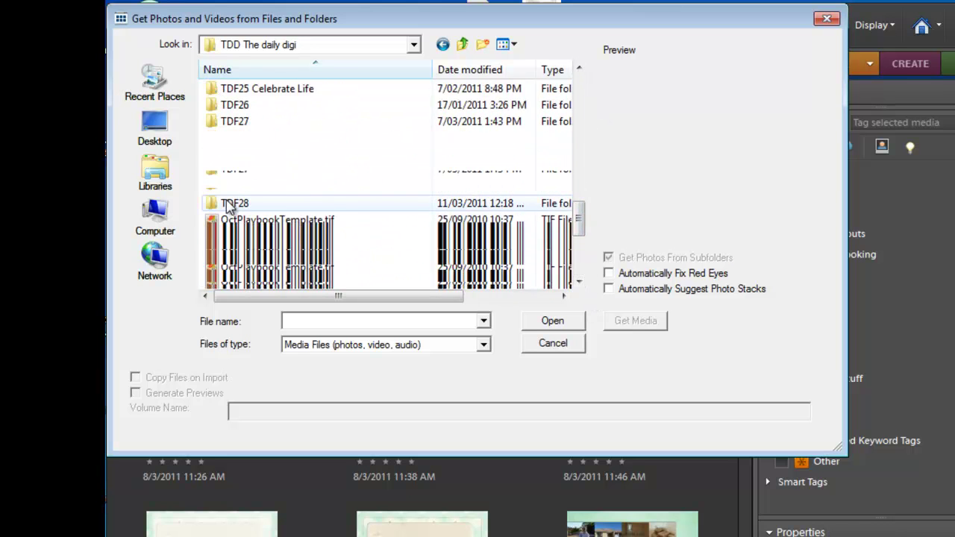
left_click(635, 321)
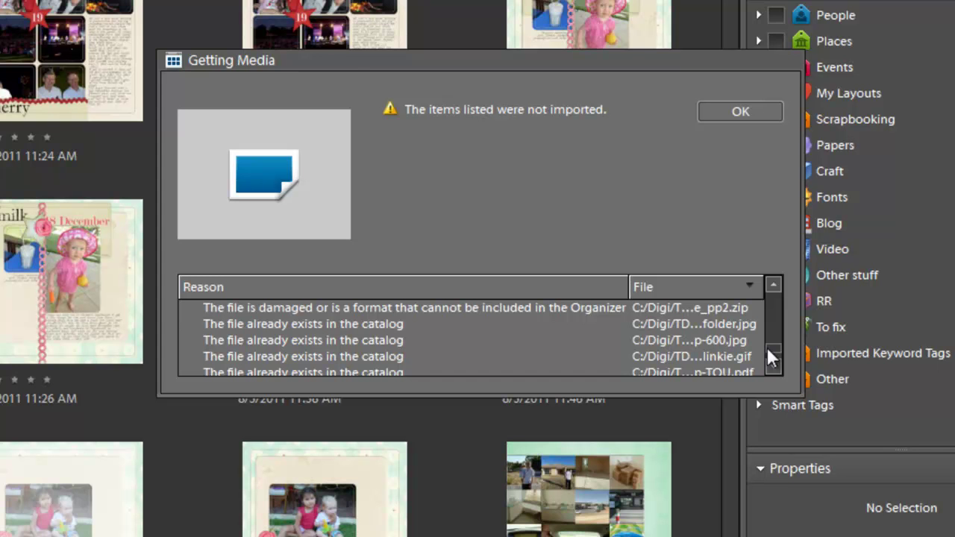
Step: Dismiss the not-imported files report to view just the new TDF28 media
scroll(766, 347, "up", 1)
left_click(722, 106)
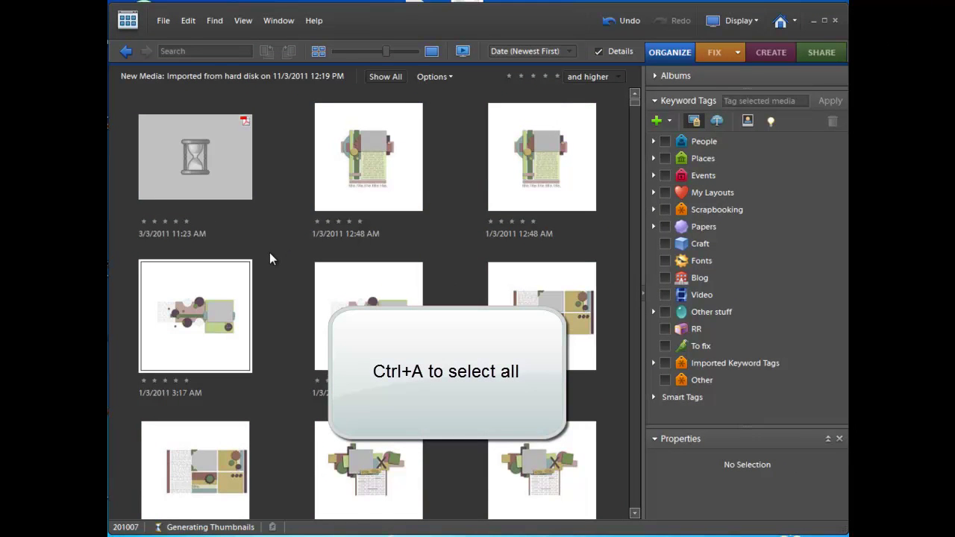
Step: Create a new album named TDF28 from all 902 selected imported items and save it
key("ctrl+a")
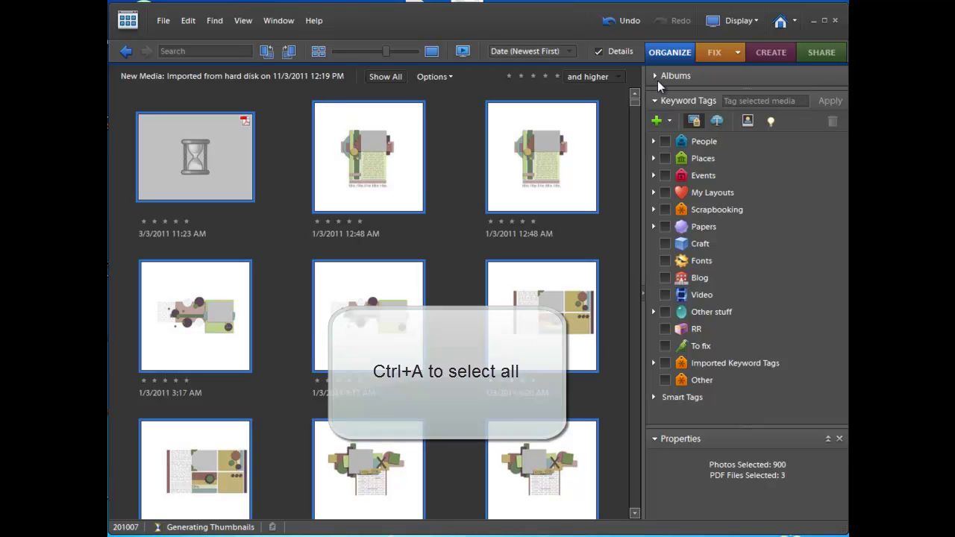
left_click(656, 76)
left_click(665, 97)
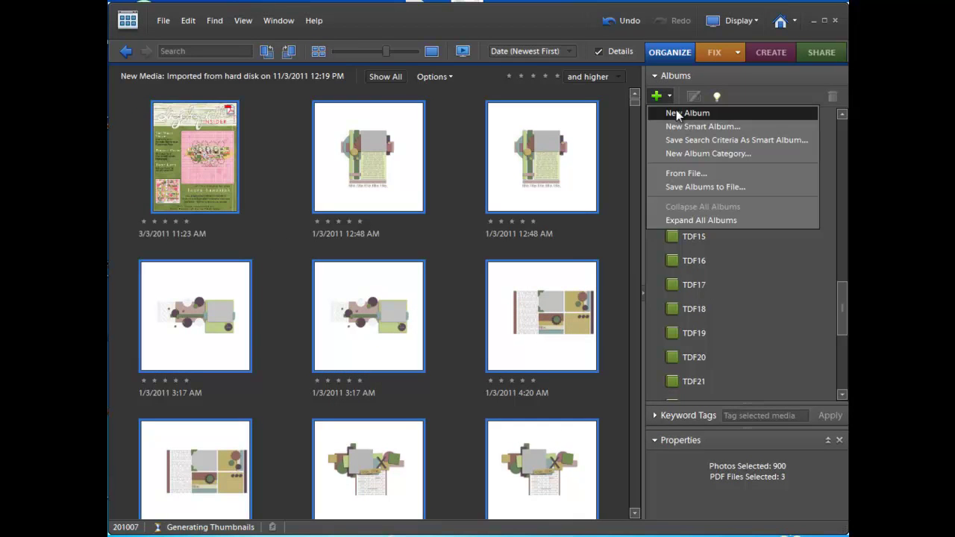
left_click(681, 120)
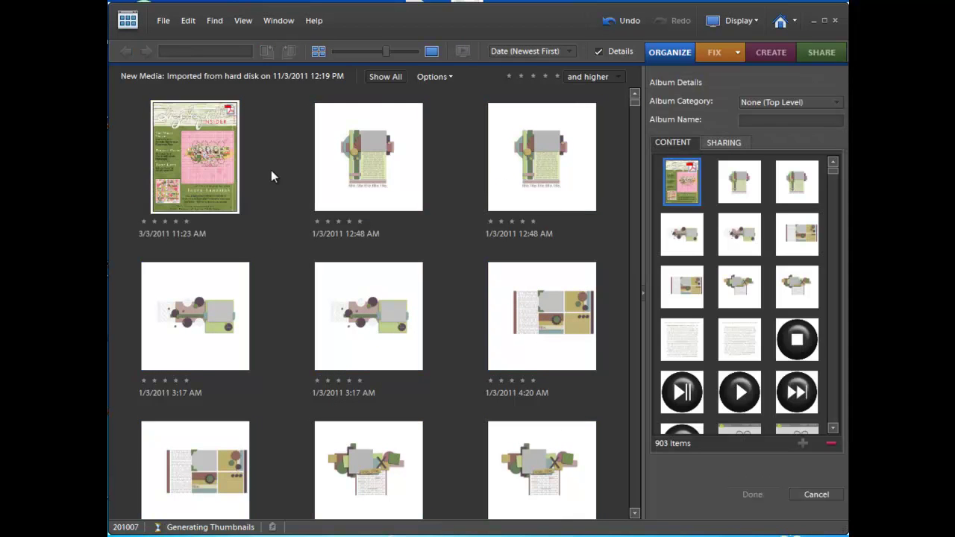
left_click(830, 443)
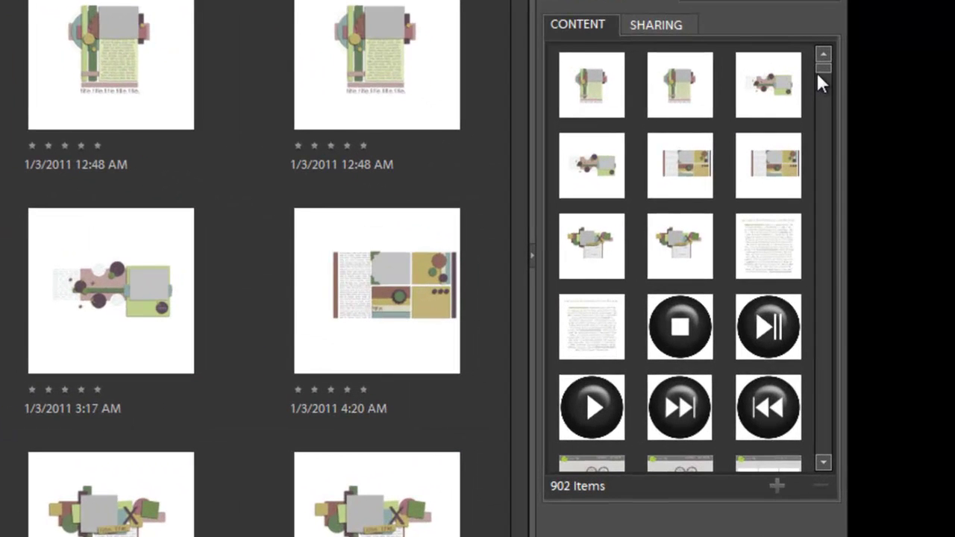
left_click_drag(829, 179, 833, 211)
left_click_drag(821, 123, 836, 476)
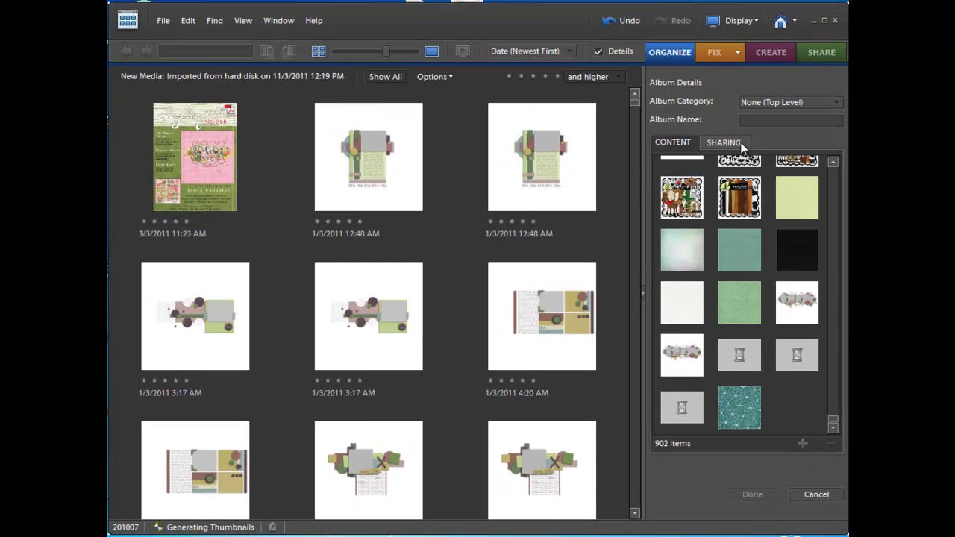
left_click(757, 120)
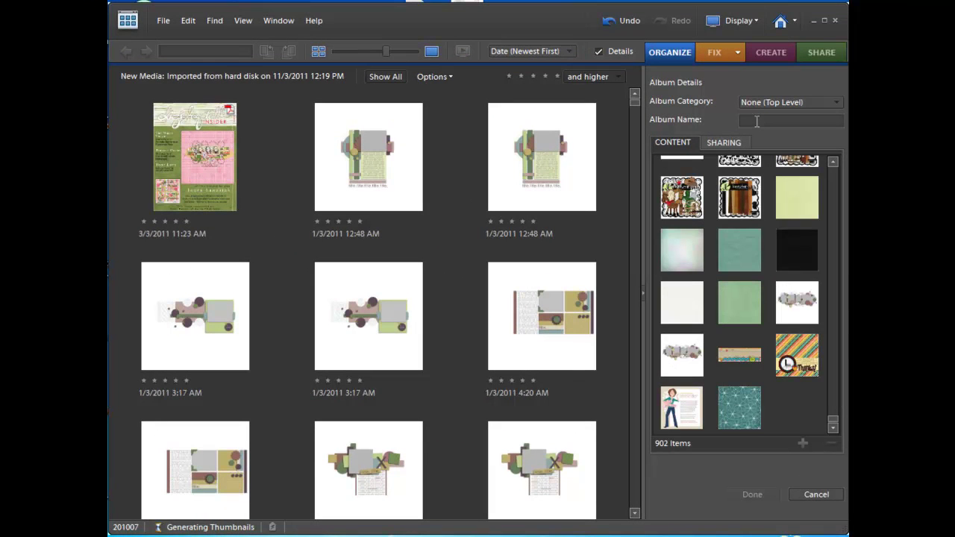
type("TDF18")
left_click(752, 496)
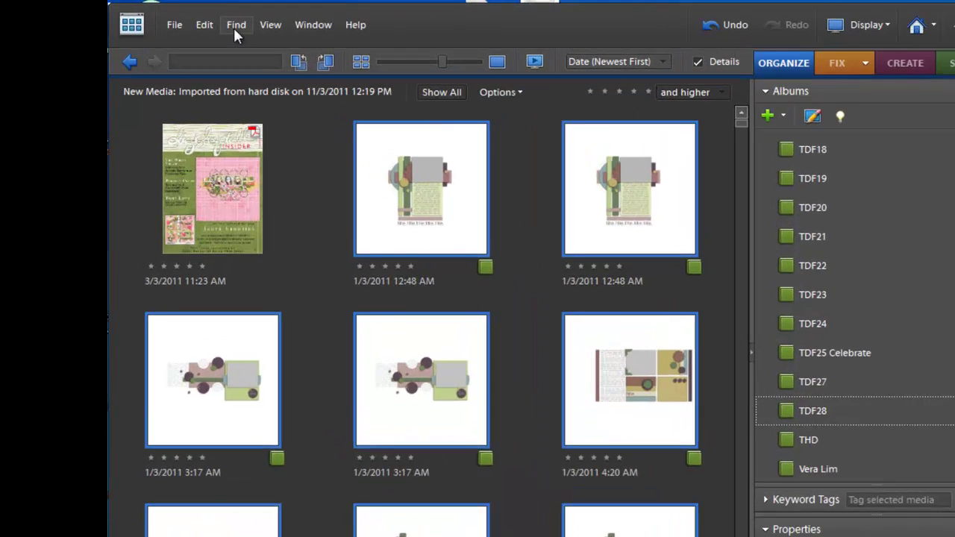
Step: Search By Details for items in album TDF28 whose filename contains 'prev'
left_click(214, 20)
left_click(316, 269)
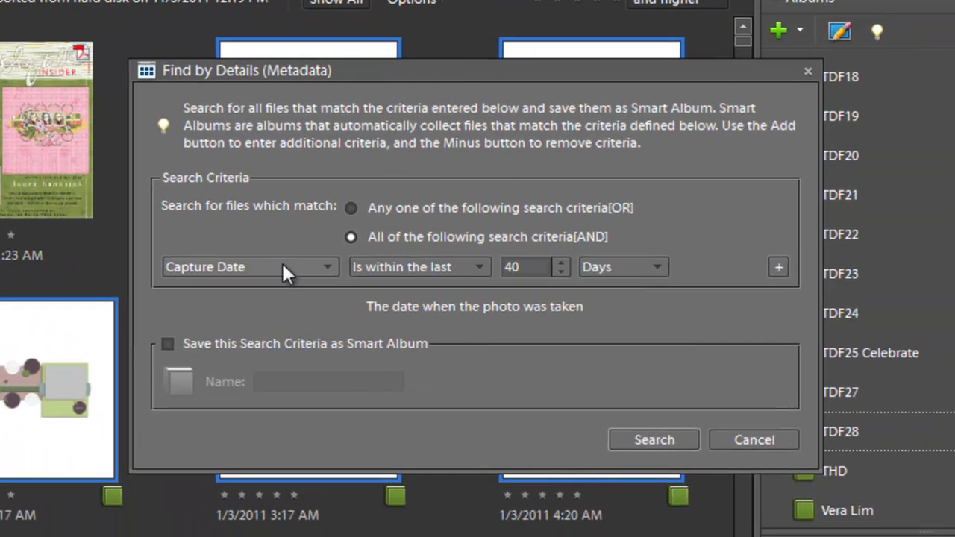
left_click(281, 267)
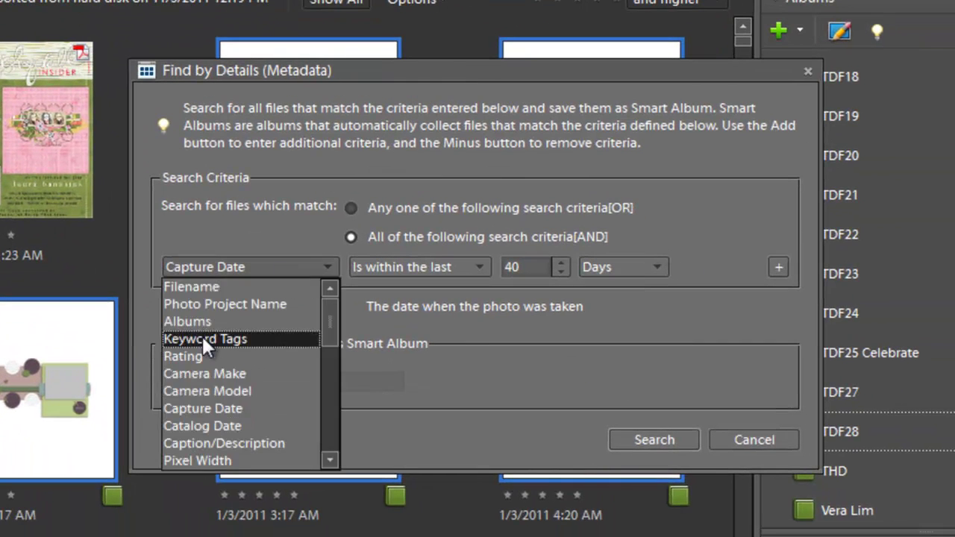
left_click(190, 321)
left_click(525, 267)
left_click_drag(663, 306, 657, 456)
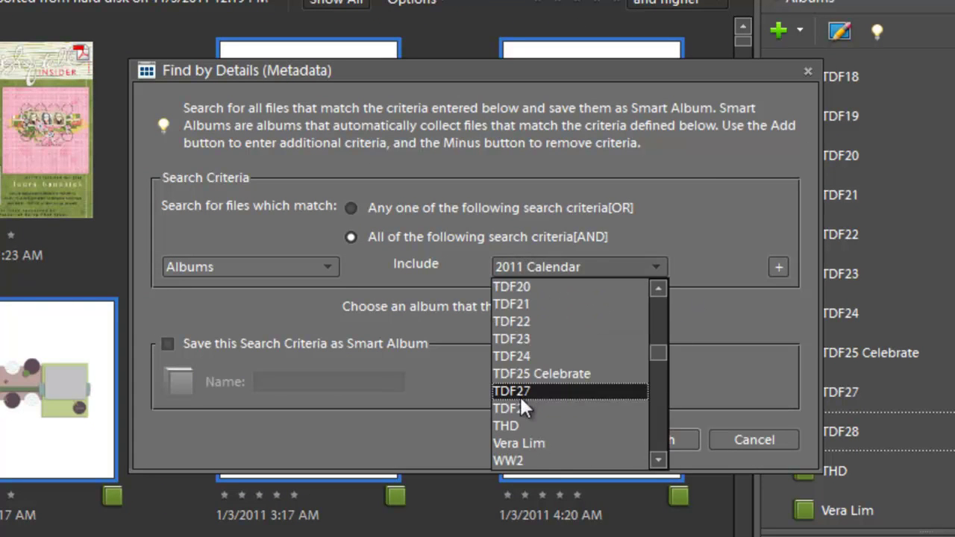
left_click(522, 407)
left_click(778, 267)
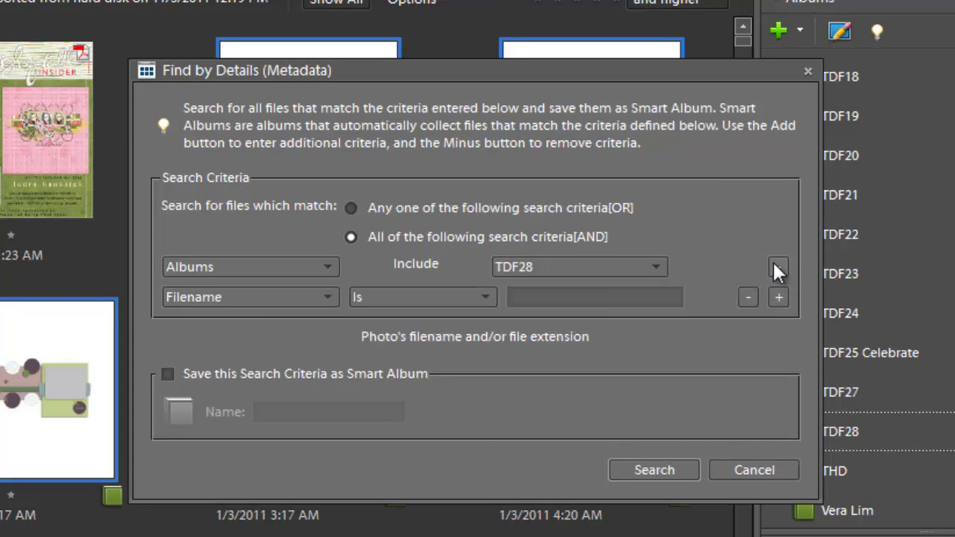
left_click(378, 297)
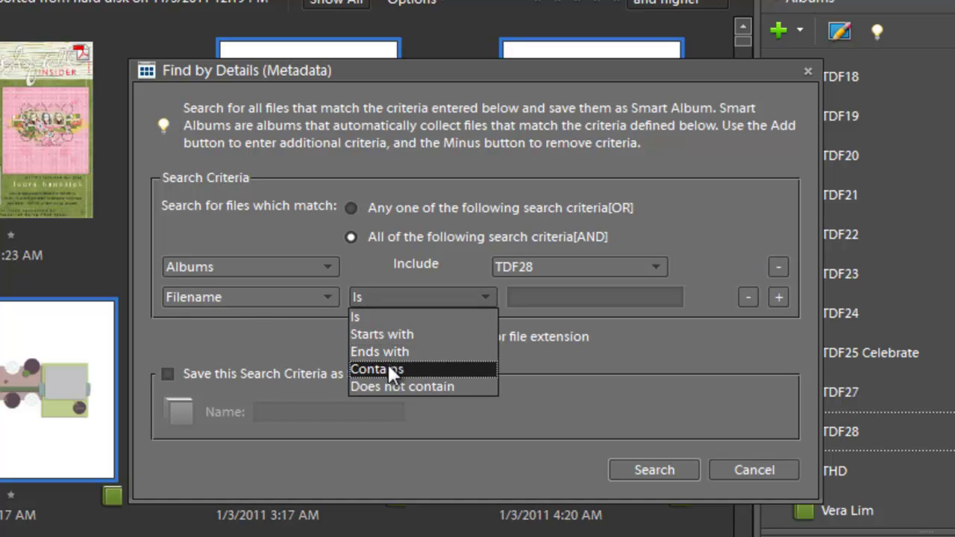
left_click(376, 368)
left_click(522, 297)
type("piev")
left_click(655, 470)
Step: Tag all nine found images with the existing Previews keyword, then deselect them
key("ctrl+a")
left_click(727, 415)
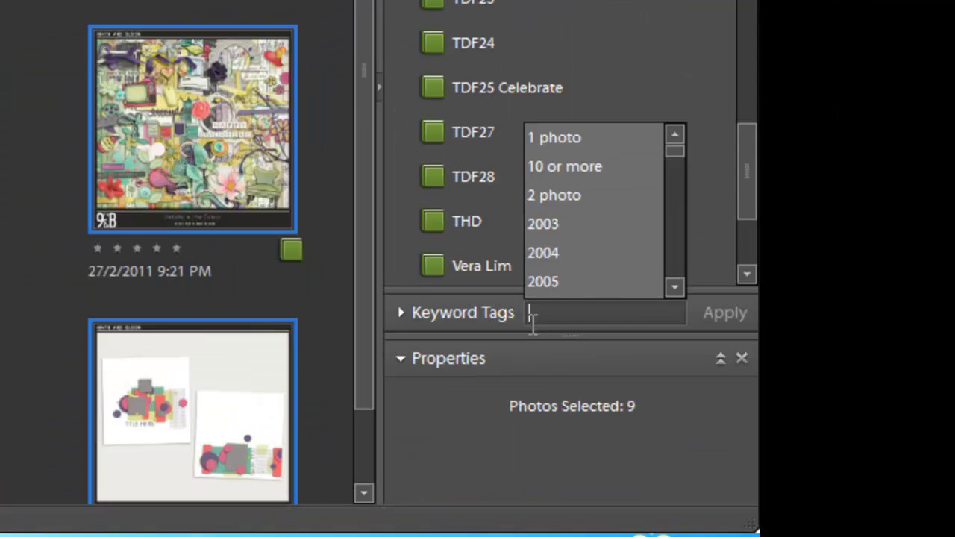
type("prev")
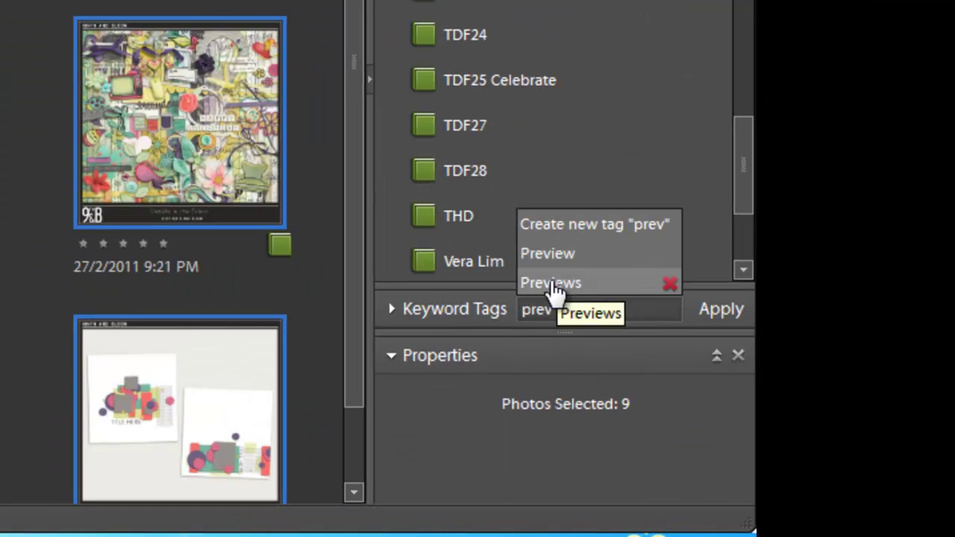
left_click(550, 283)
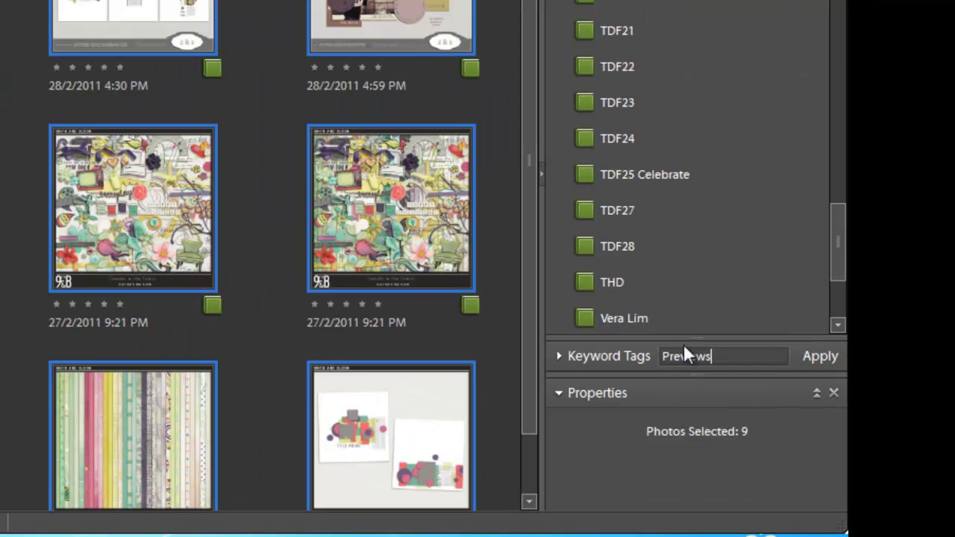
left_click(815, 358)
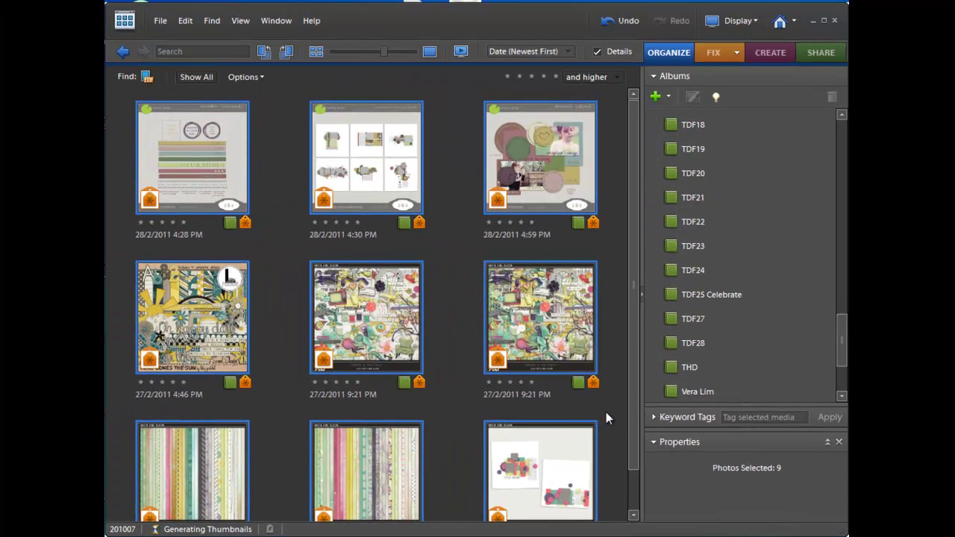
left_click(611, 417)
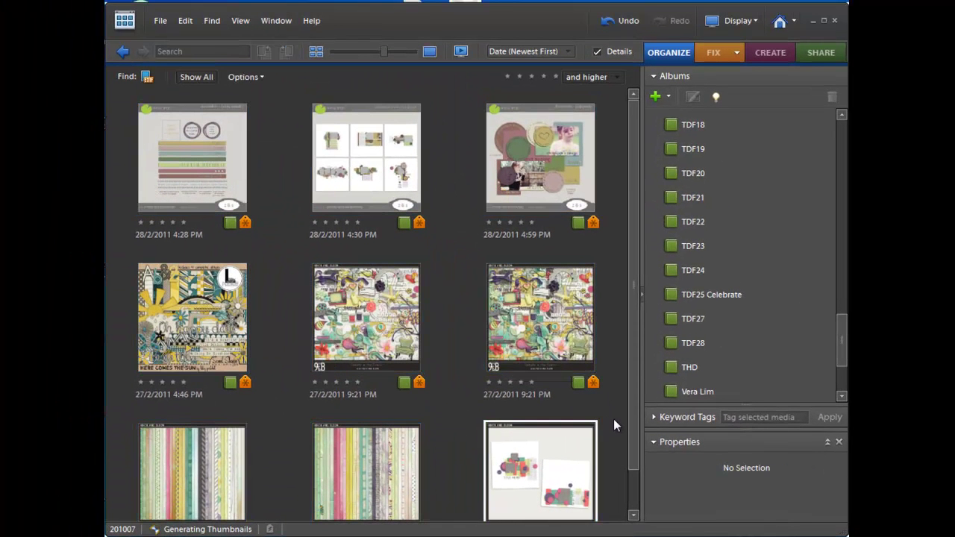
scroll(634, 494, "down", 2)
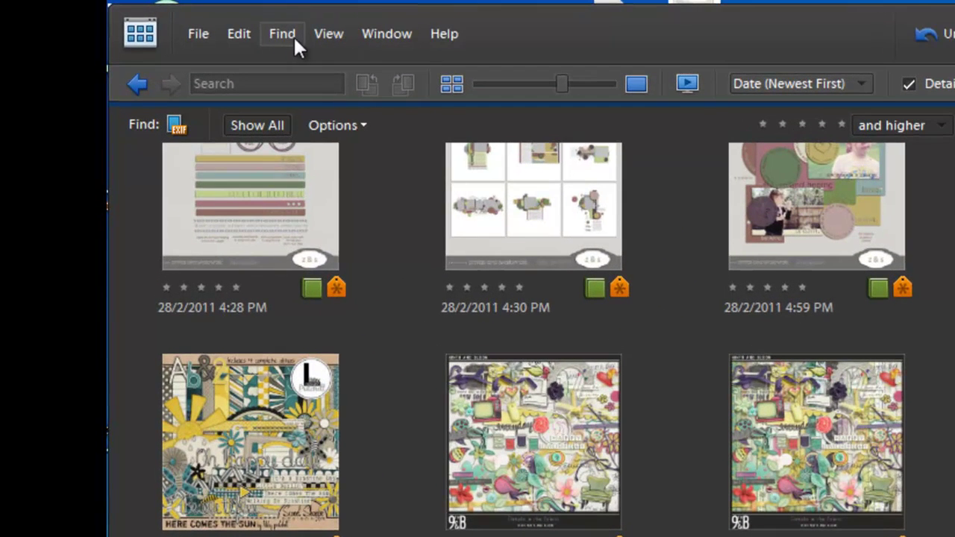
Step: Reopen the By Details search, change the filename text to 'folder', and close the dialog
left_click(215, 20)
left_click(373, 270)
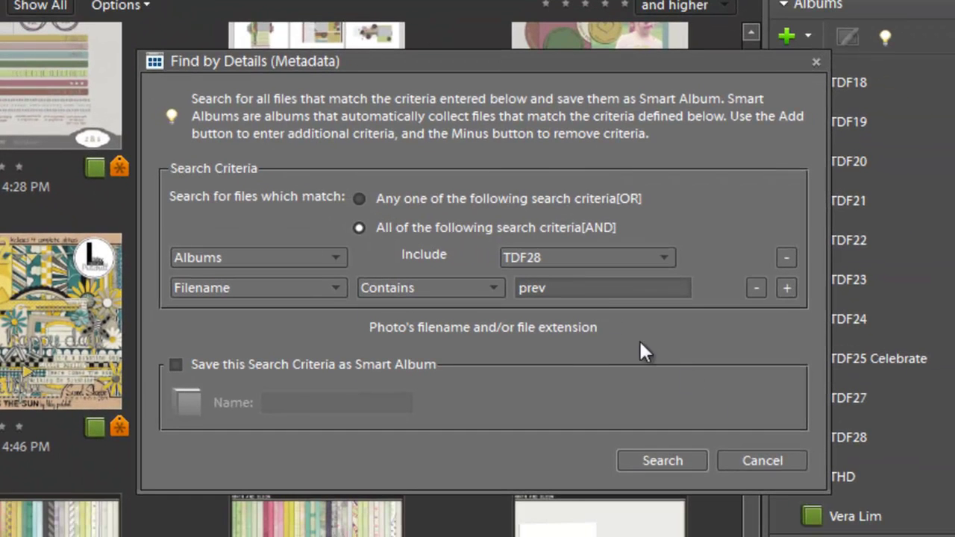
key("BackSpace")
key("BackSpace")
key("BackSpace")
key("BackSpace")
type("fole")
key("BackSpace")
type("der")
key("Return")
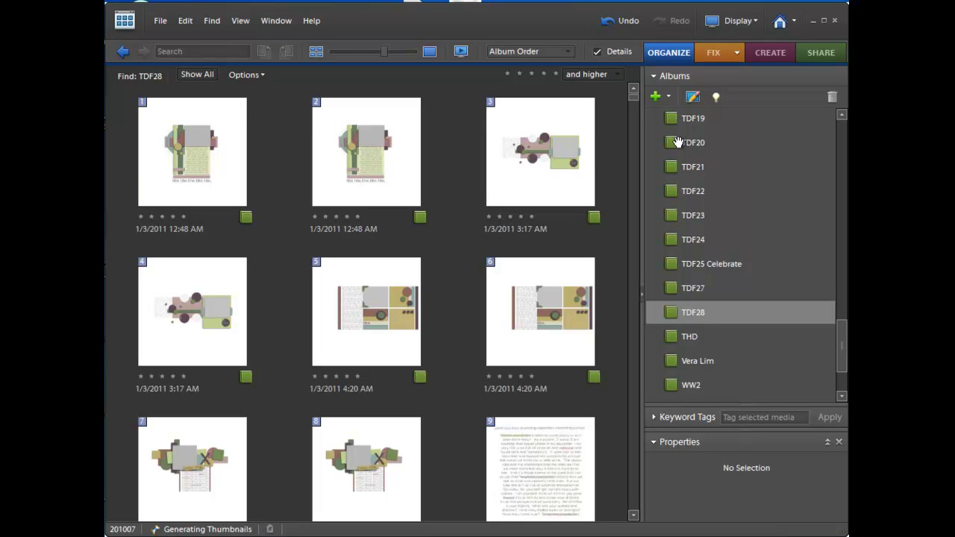
Step: Show the TDF20 album's 333 items and switch the display to Folder Location
left_click(678, 142)
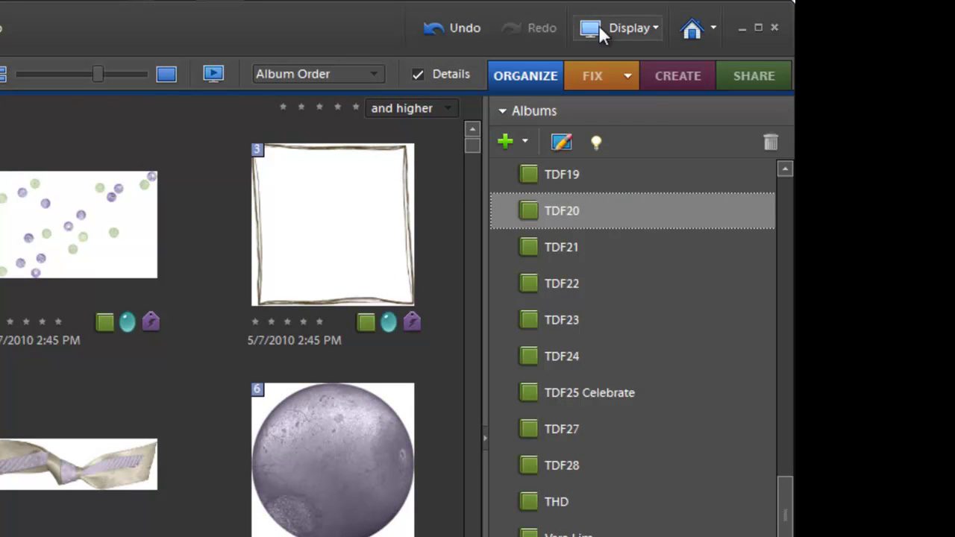
left_click(630, 30)
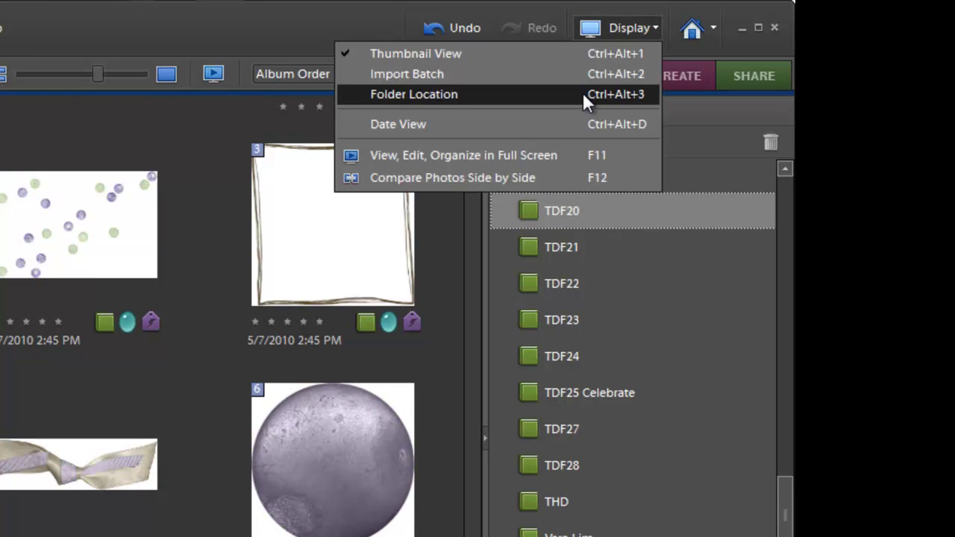
left_click(583, 94)
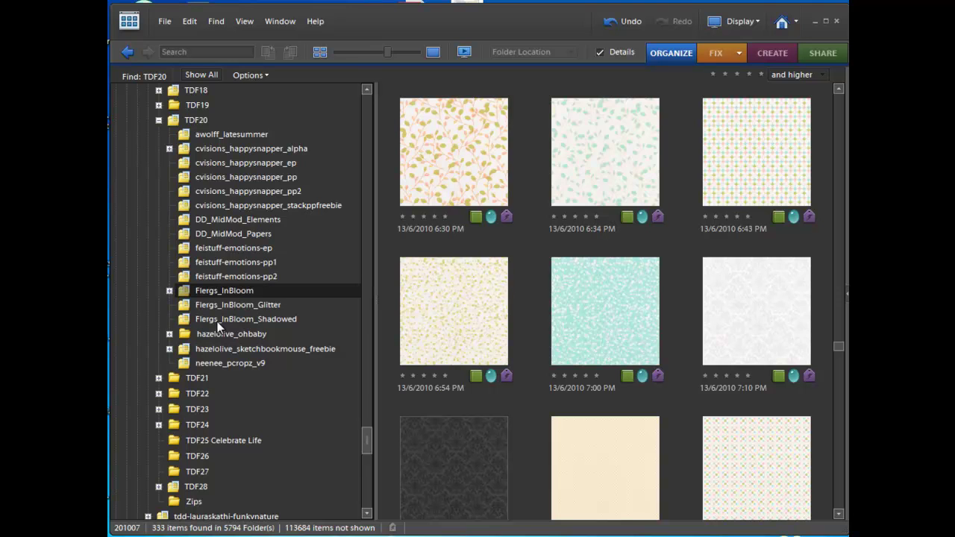
Step: Select the Flergs_InBloom folder in the tree and drag it onto the Flergs folder
left_click(219, 320)
left_click_drag(366, 440, 371, 196)
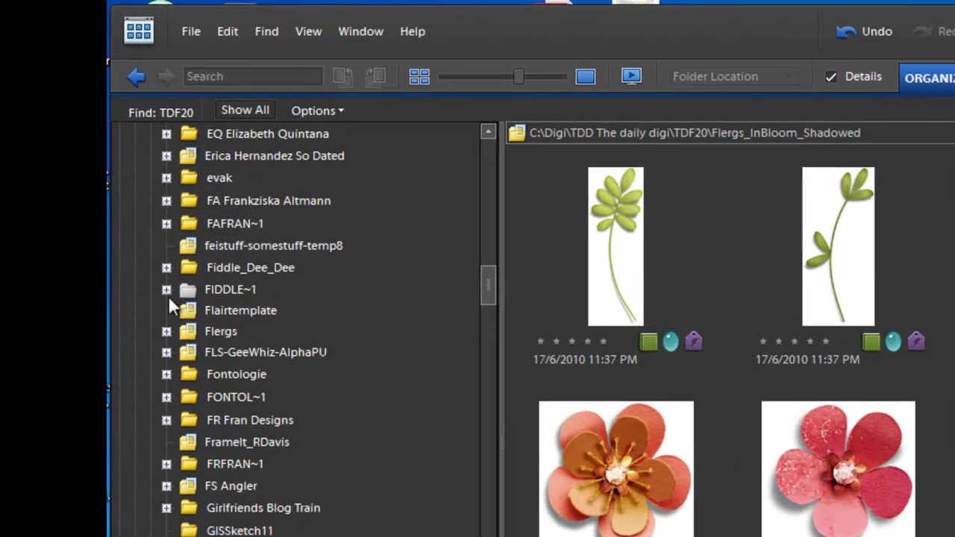
left_click(166, 331)
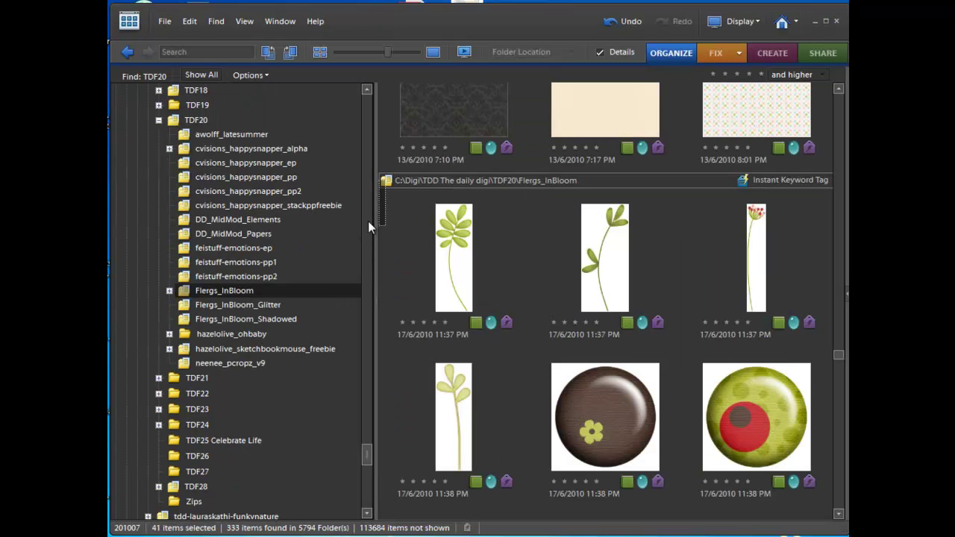
left_click(185, 290)
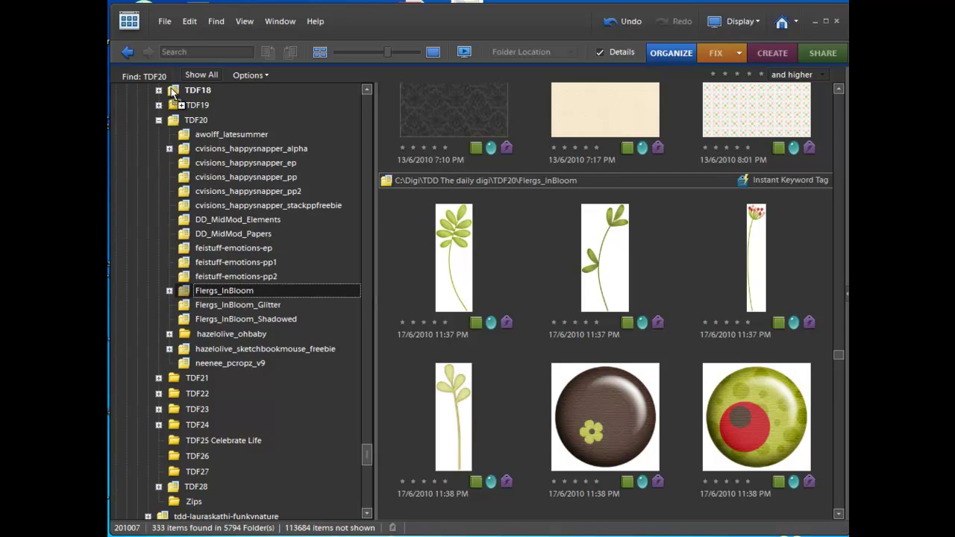
scroll(173, 91, "up", 1)
scroll(173, 91, "up", 20)
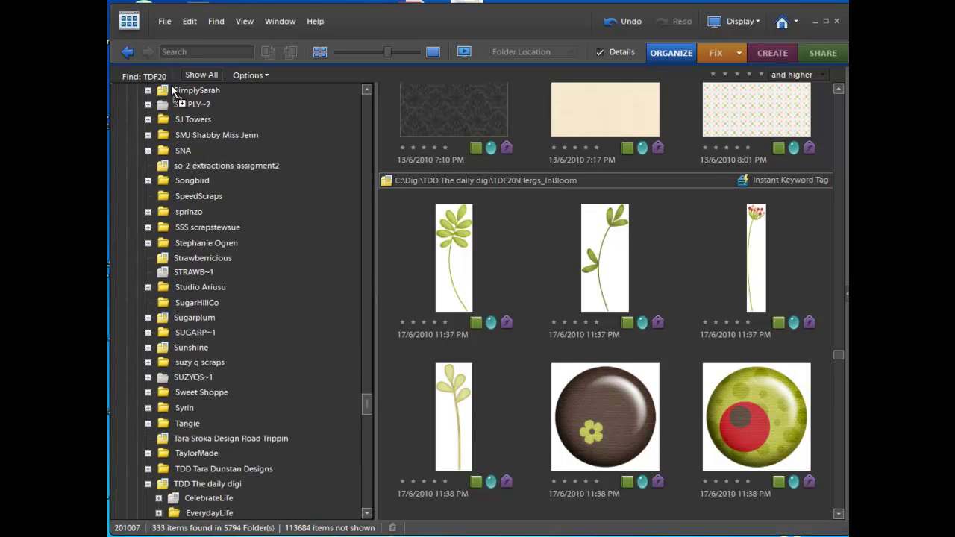
left_click_drag(172, 90, 191, 278)
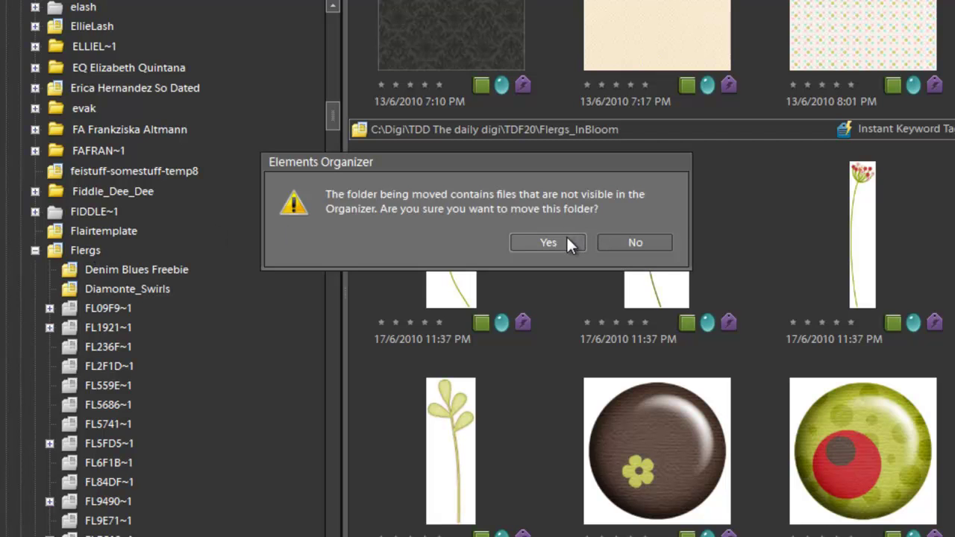
Step: Confirm moving Flergs_InBloom into Flergs despite the hidden-files warning
left_click(558, 240)
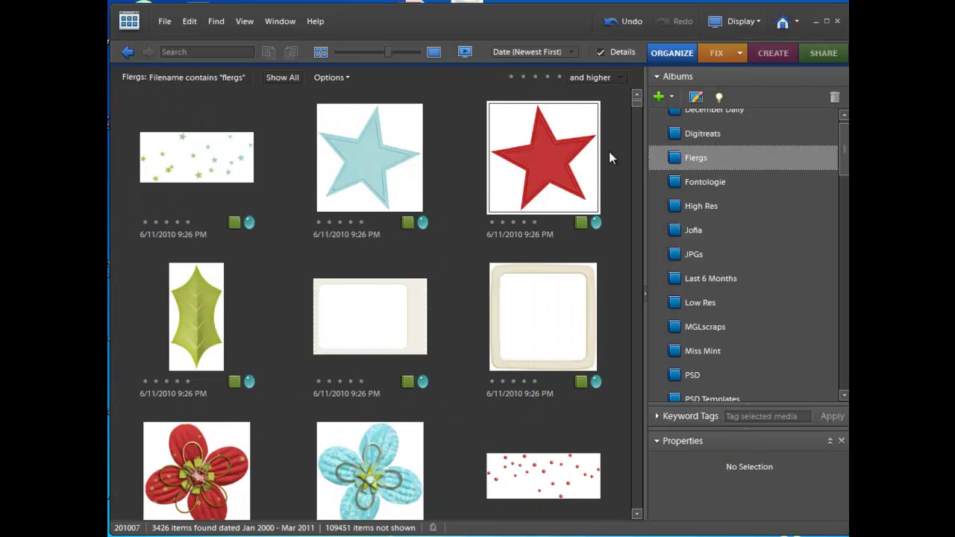
Step: Open a pink InBloom flower from 17/6/2010 large to confirm its TDF20, UT and High Quality tags
left_click_drag(634, 100, 637, 135)
left_click(537, 348)
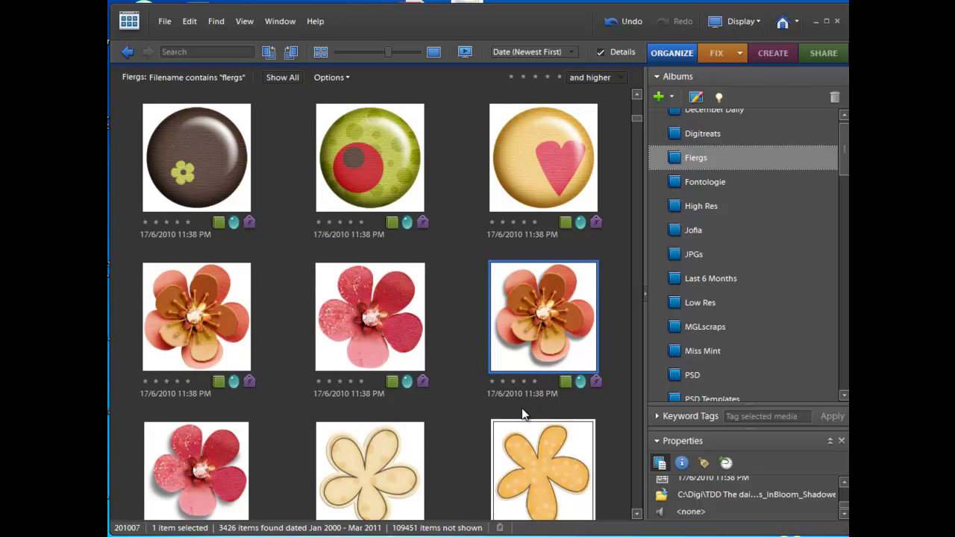
double_click(549, 337)
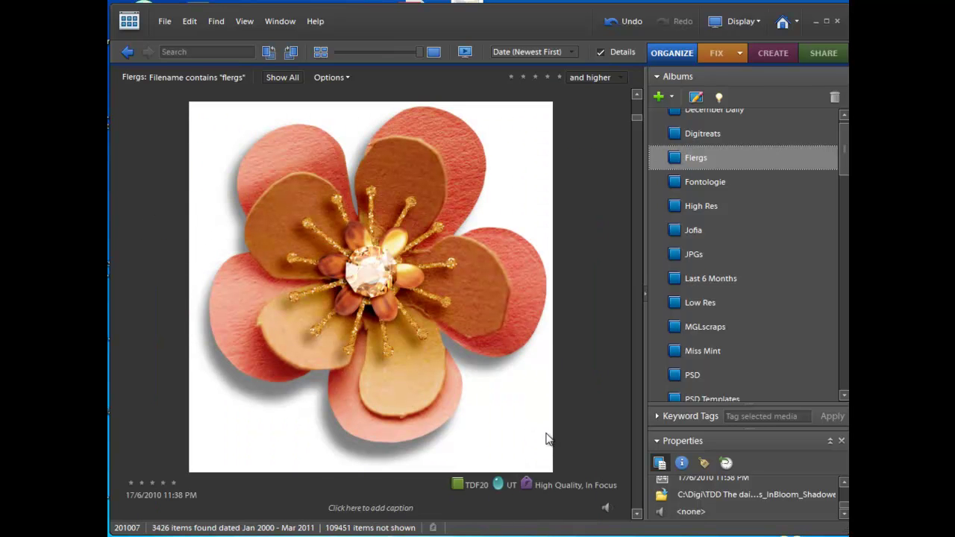